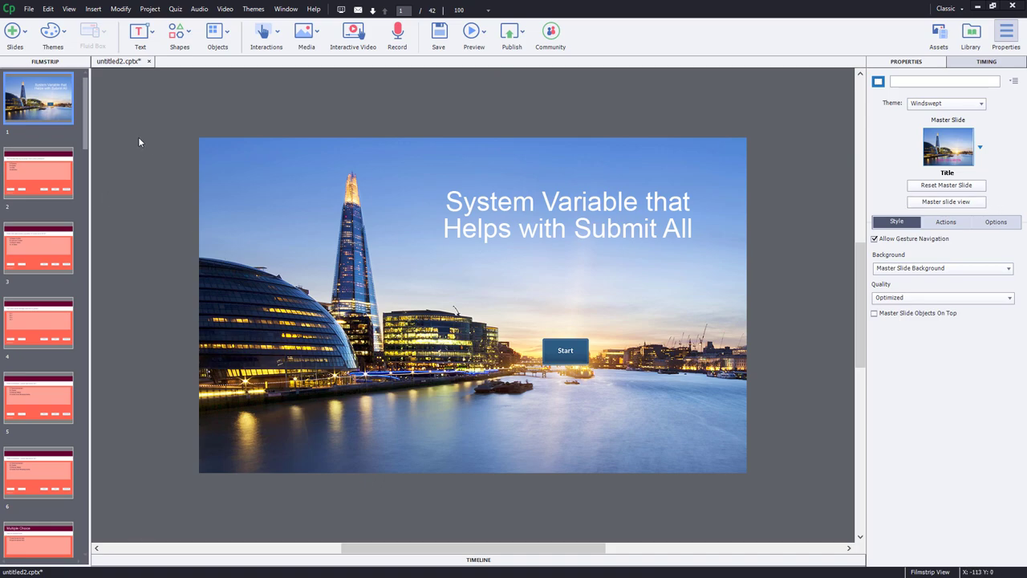
- Select the quiz slide asking London's approximate 2018 population and open the Edit menu
click(61, 183)
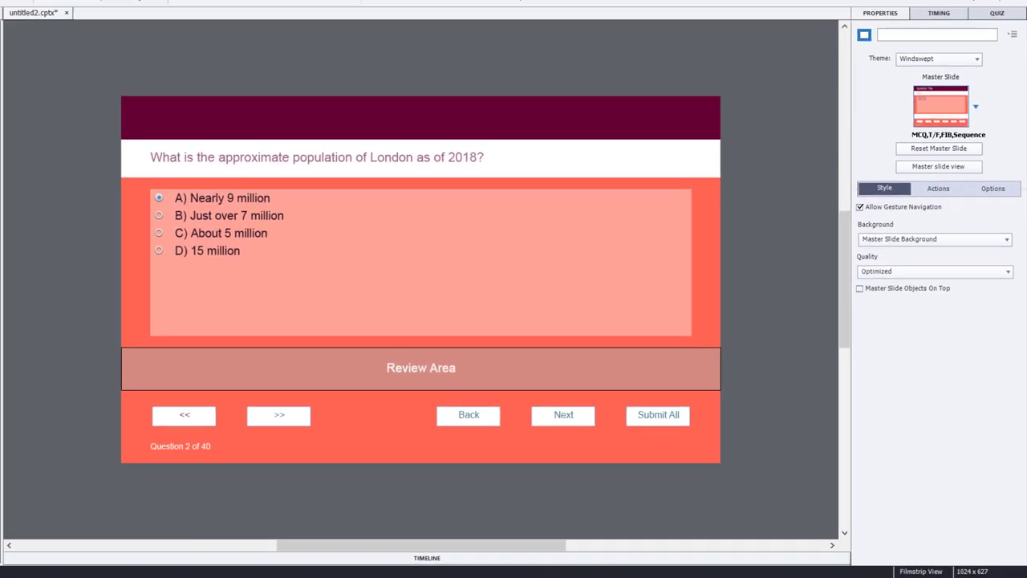
click(50, 10)
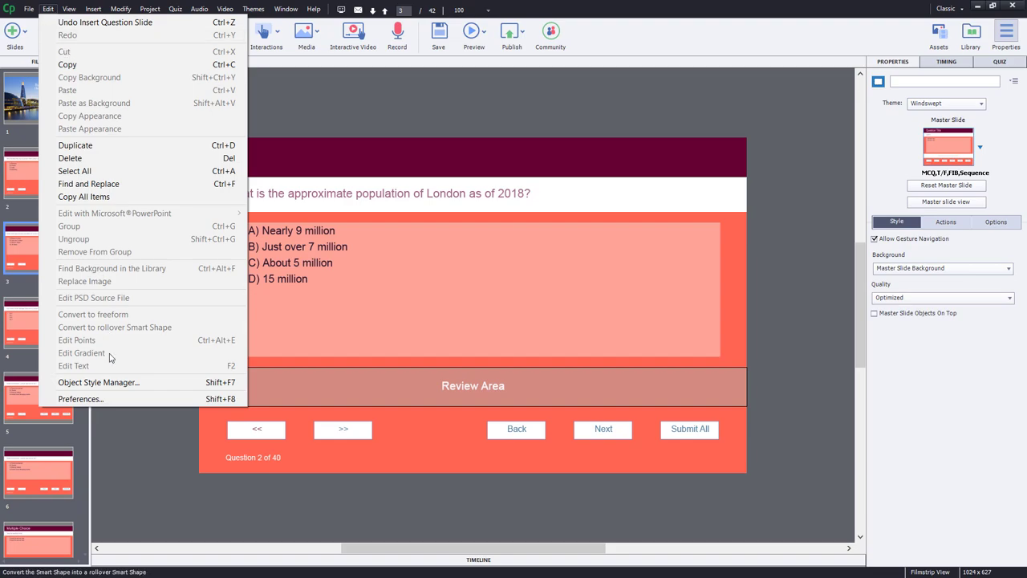
- In Quiz Settings preferences, switch Submit All off to compare, then back on
click(115, 401)
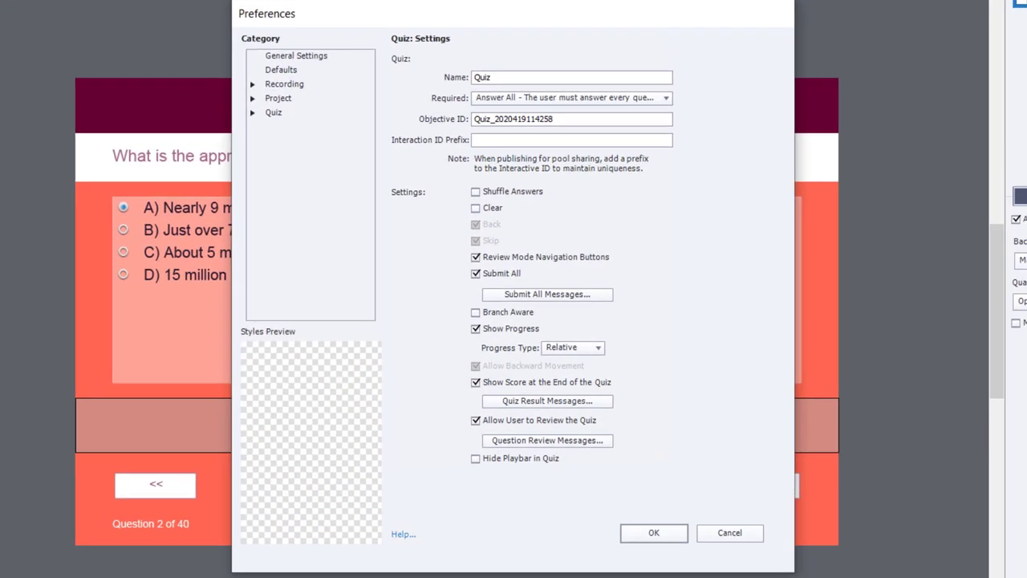
click(476, 277)
click(476, 275)
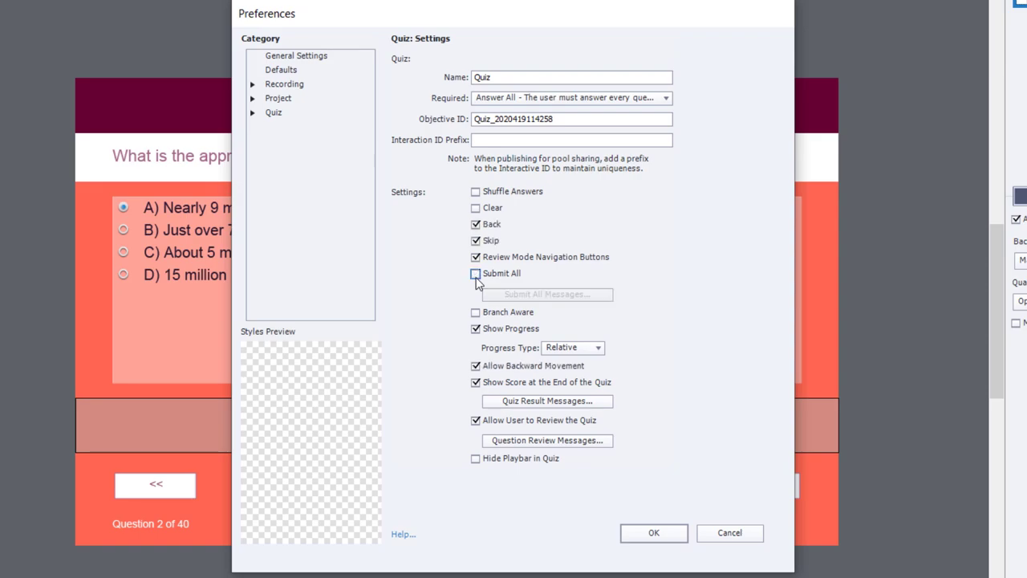
click(476, 276)
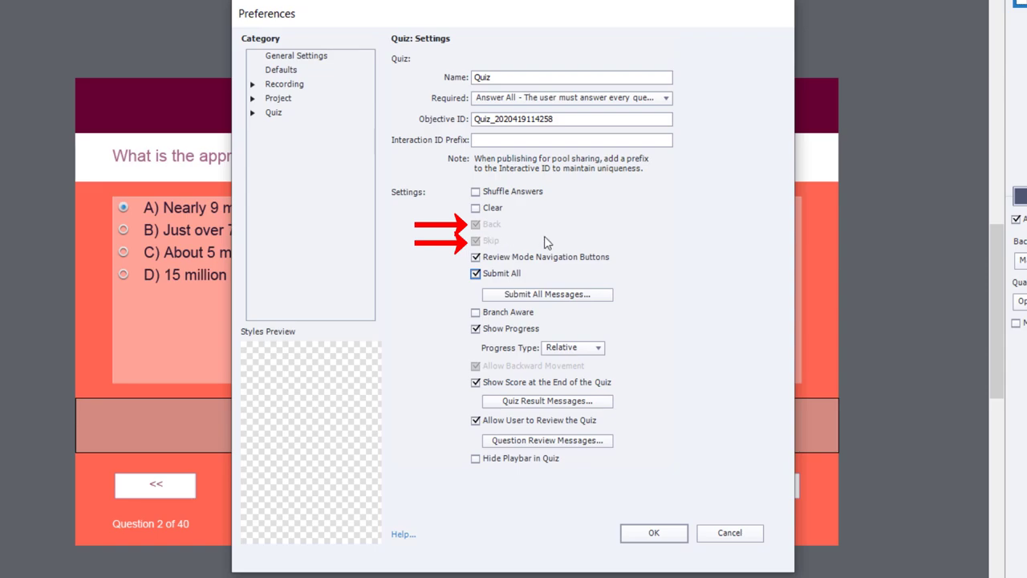
- View the Submit All message texts, then close them and Preferences without changes
click(544, 294)
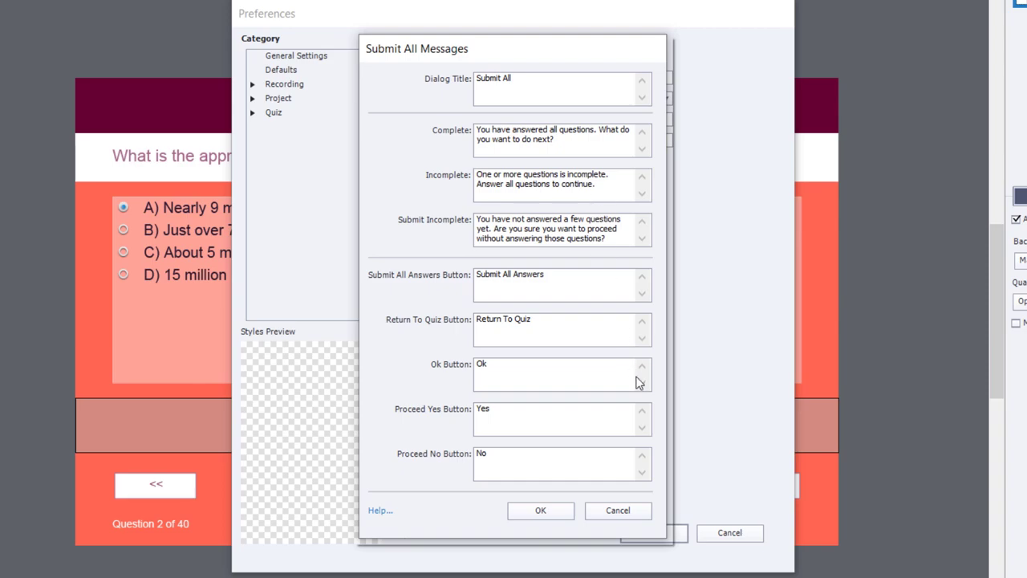
click(618, 512)
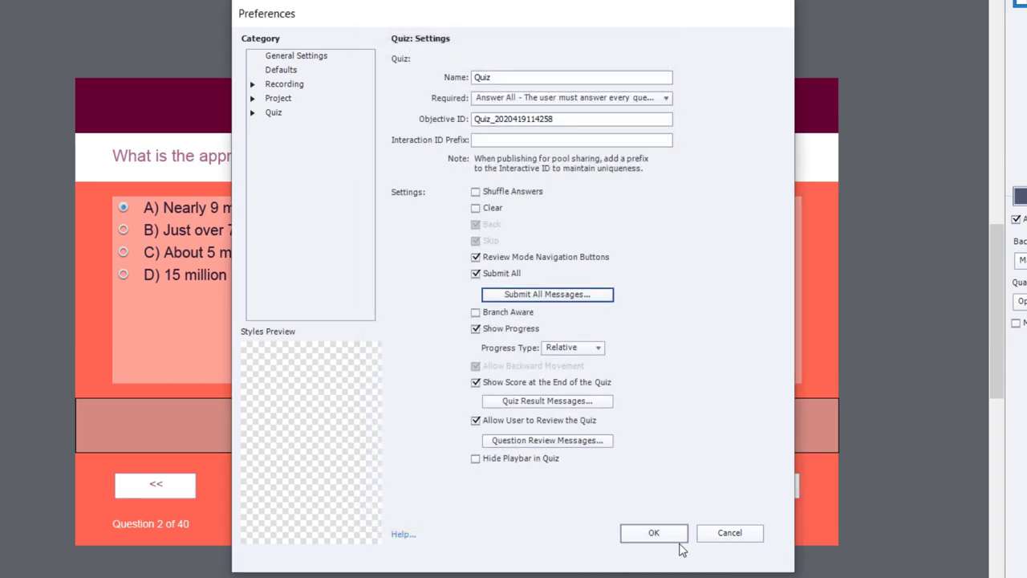
click(728, 532)
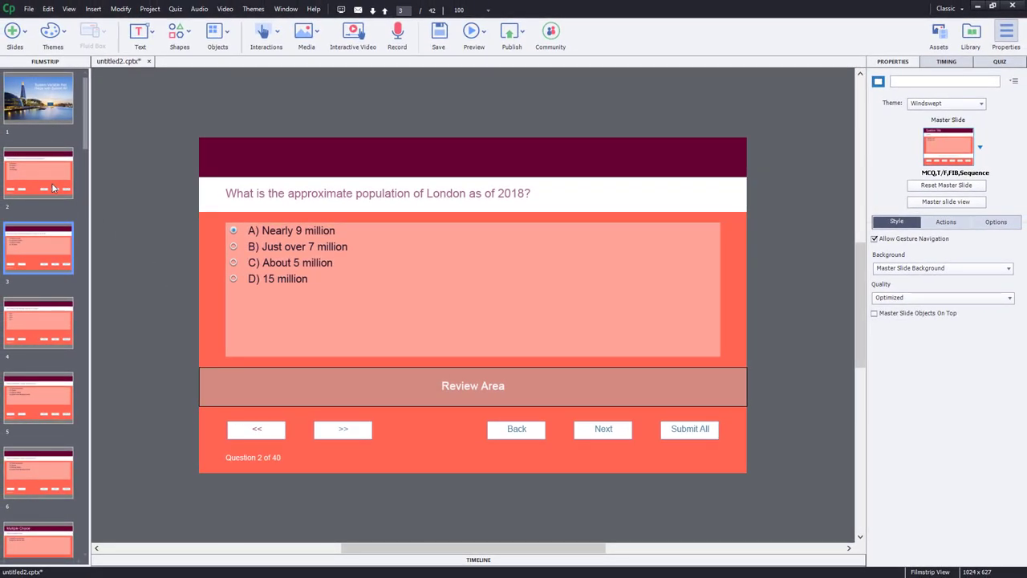
- On the quiz master slide, draw a wide rectangle below the navigation buttons
click(46, 175)
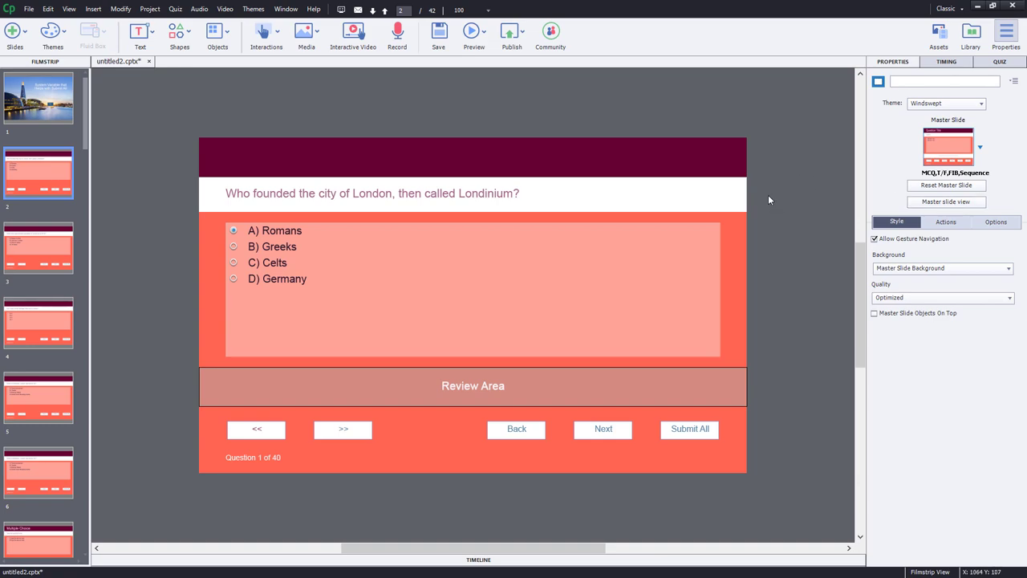
click(947, 201)
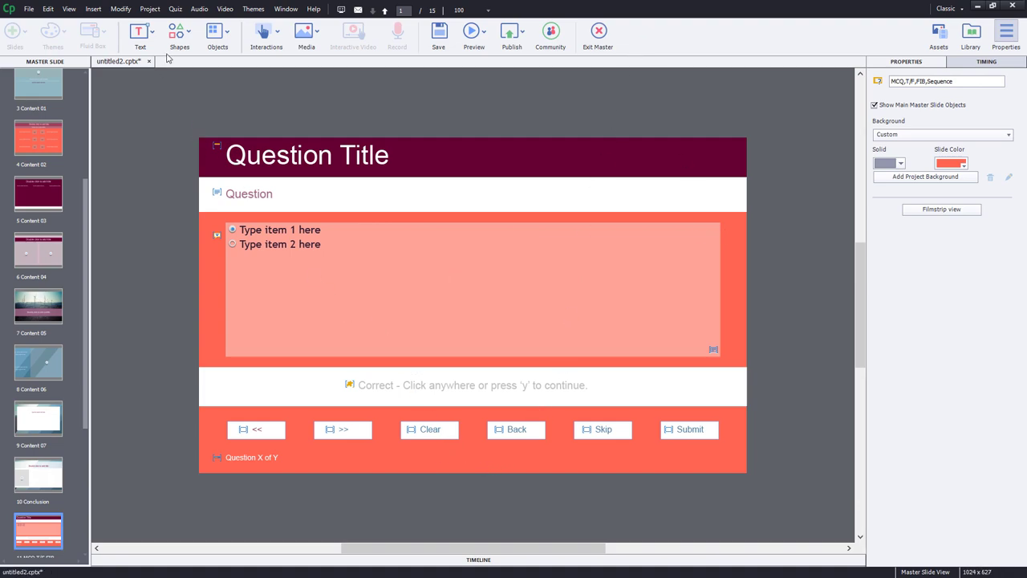
click(181, 32)
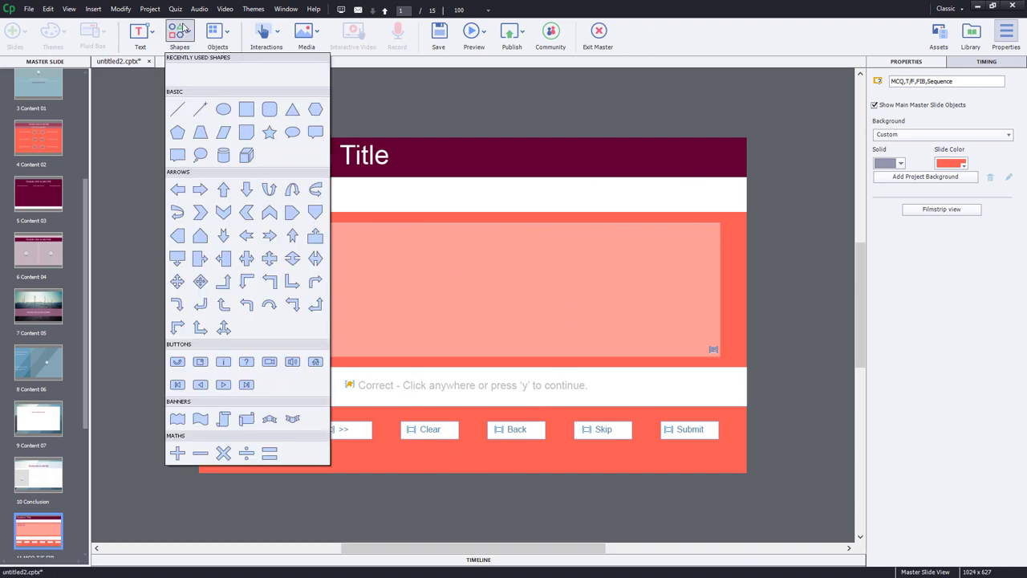
click(246, 109)
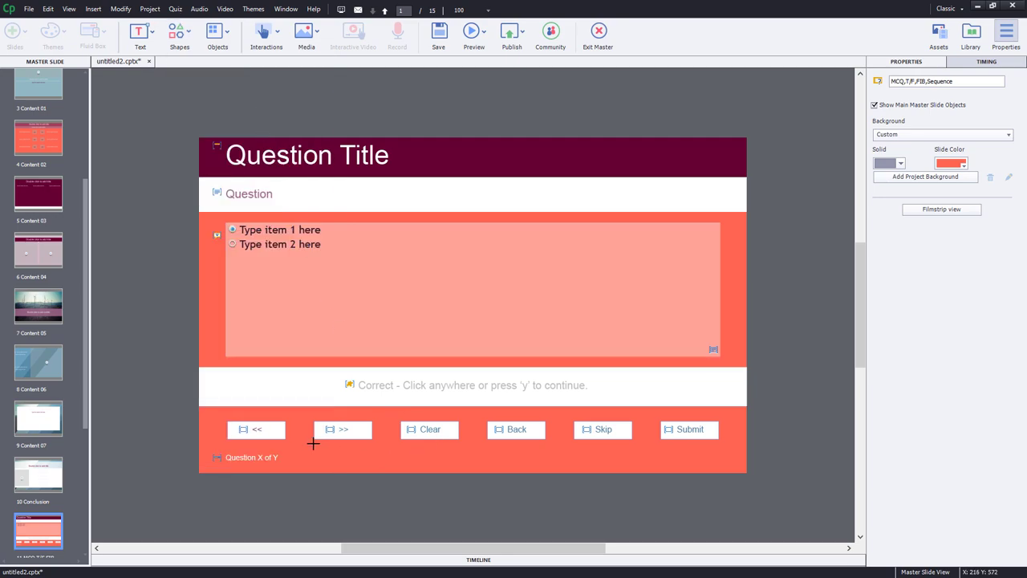
drag(313, 448, 630, 468)
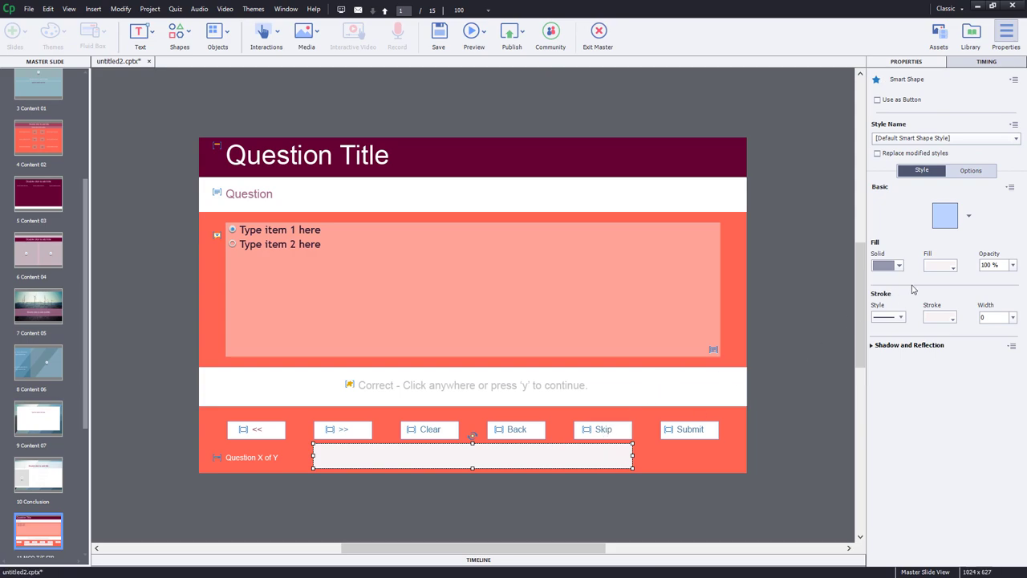
- Set the rectangle's fill opacity to 0% and its stroke width to 0
click(1012, 265)
click(998, 394)
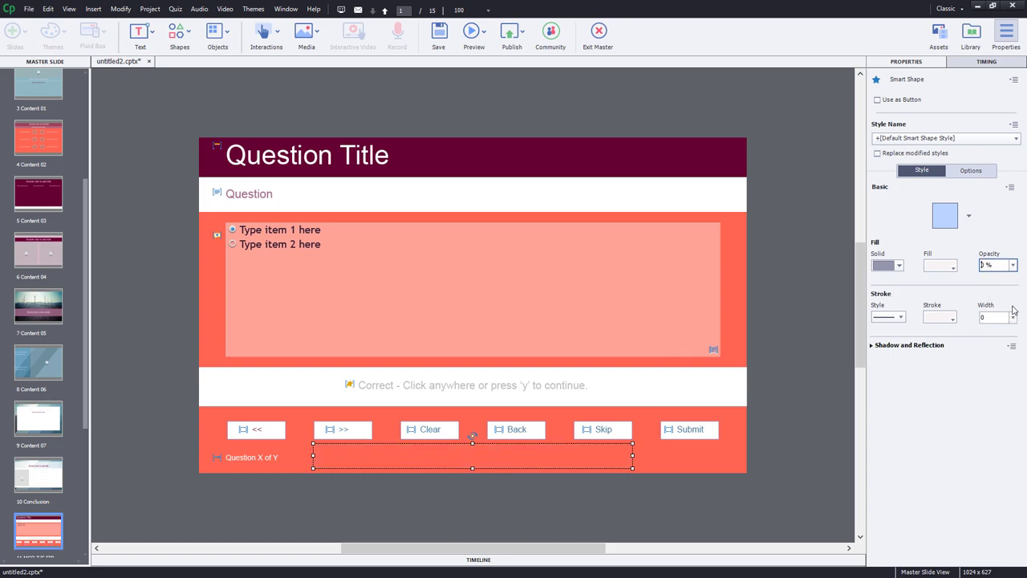
click(1014, 318)
click(995, 327)
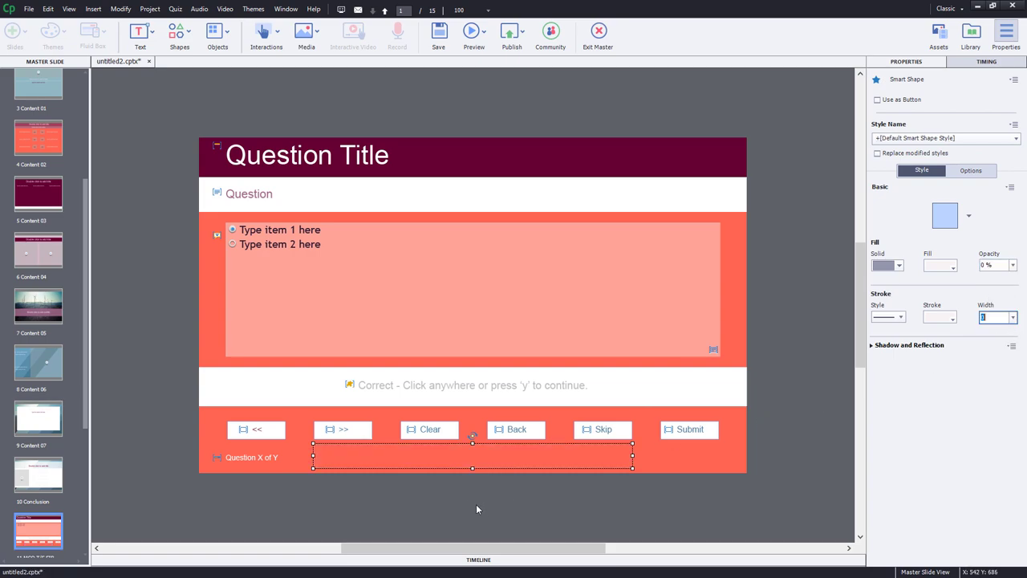
click(477, 459)
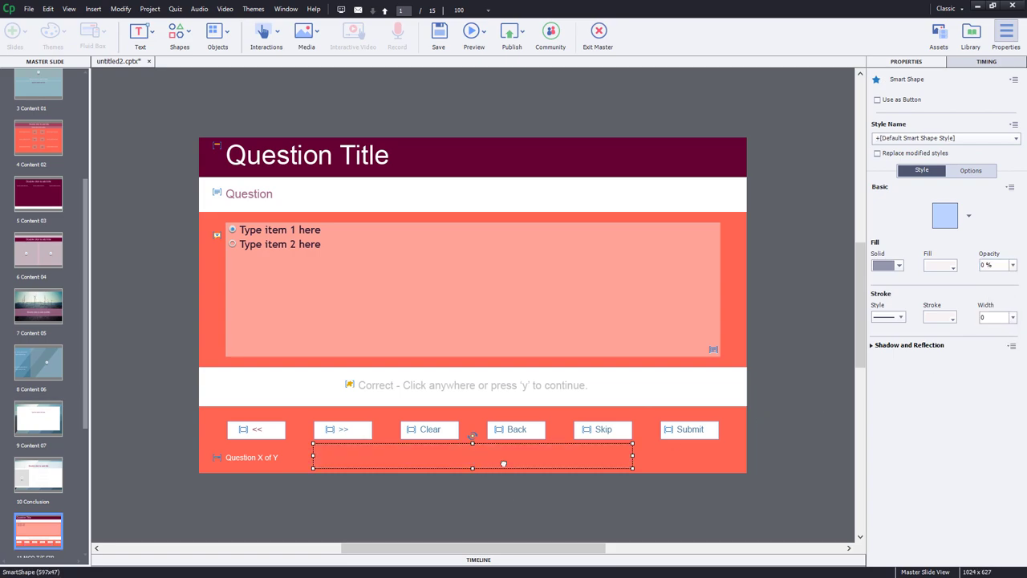
- Type 'Unanswered Questions:' in the shape and pick system variable cpQuizInfoTotalUnansweredQuestions
double_click(504, 464)
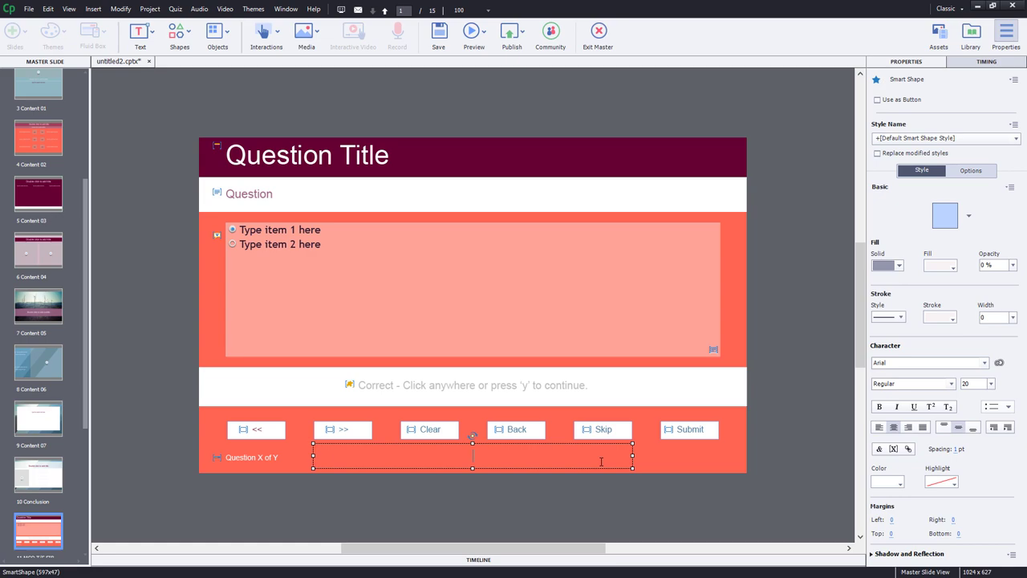
text(Unanswered Questions)
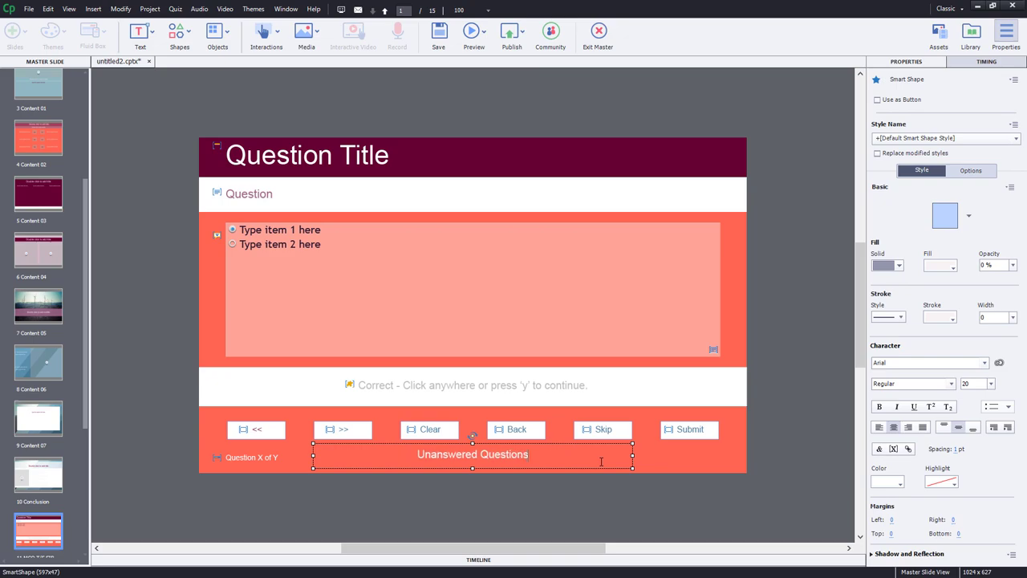
text(:)
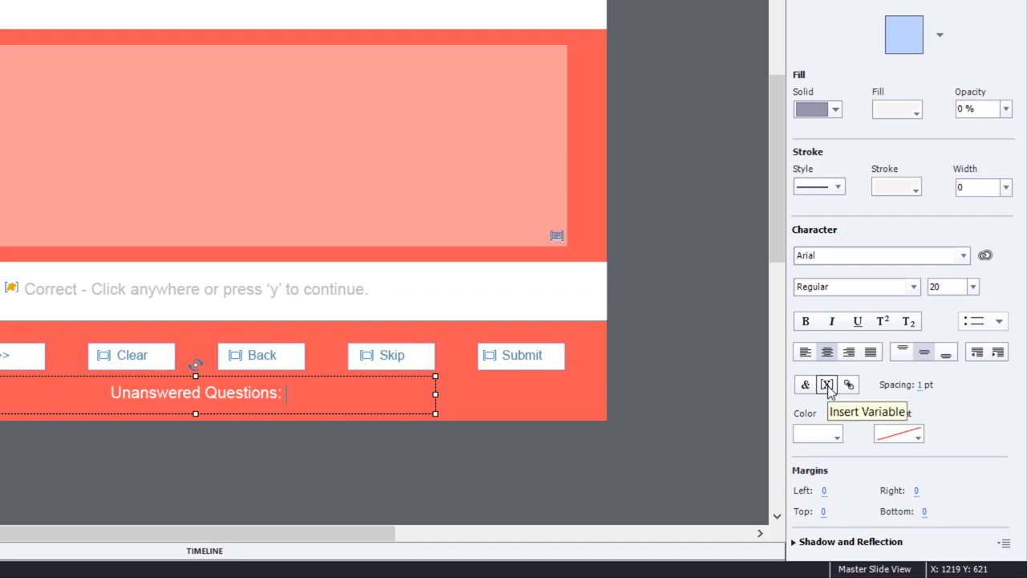
click(827, 385)
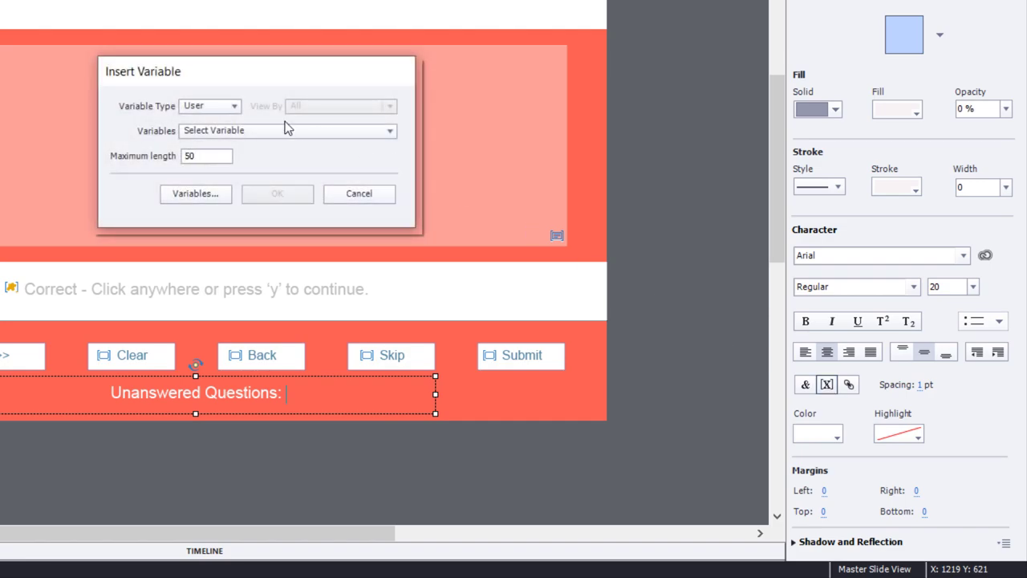
click(204, 106)
click(206, 143)
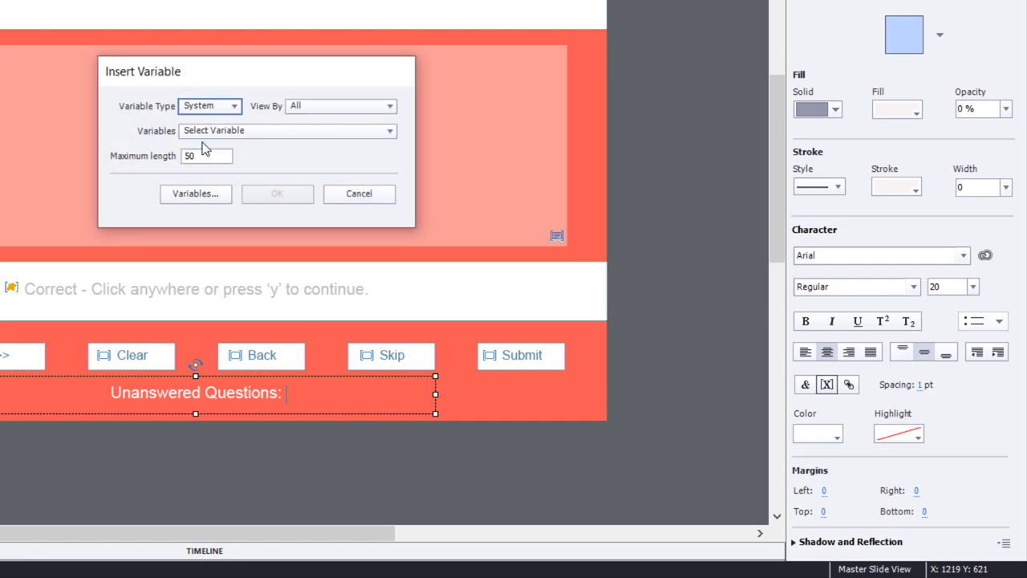
click(242, 132)
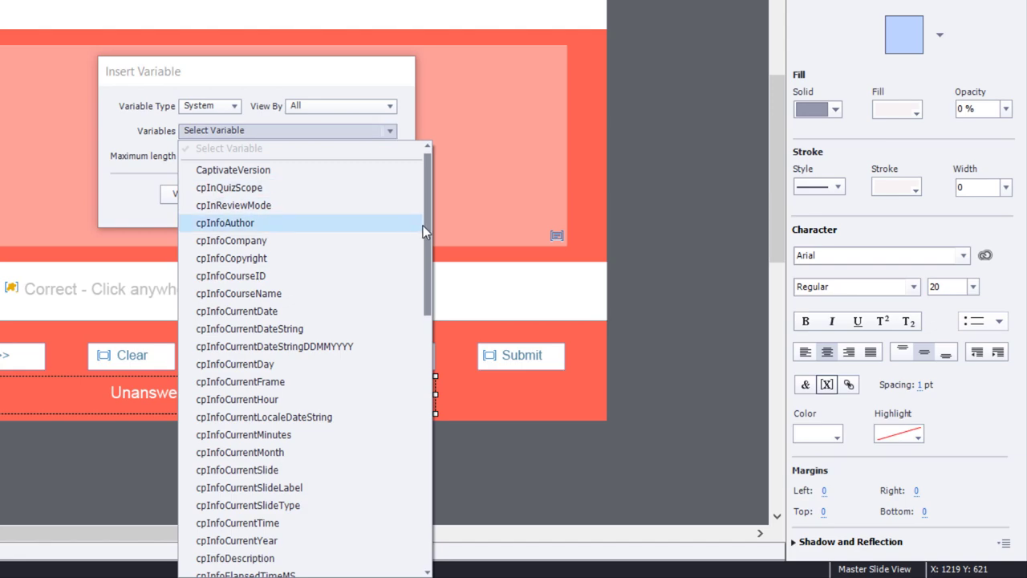
drag(427, 205, 412, 523)
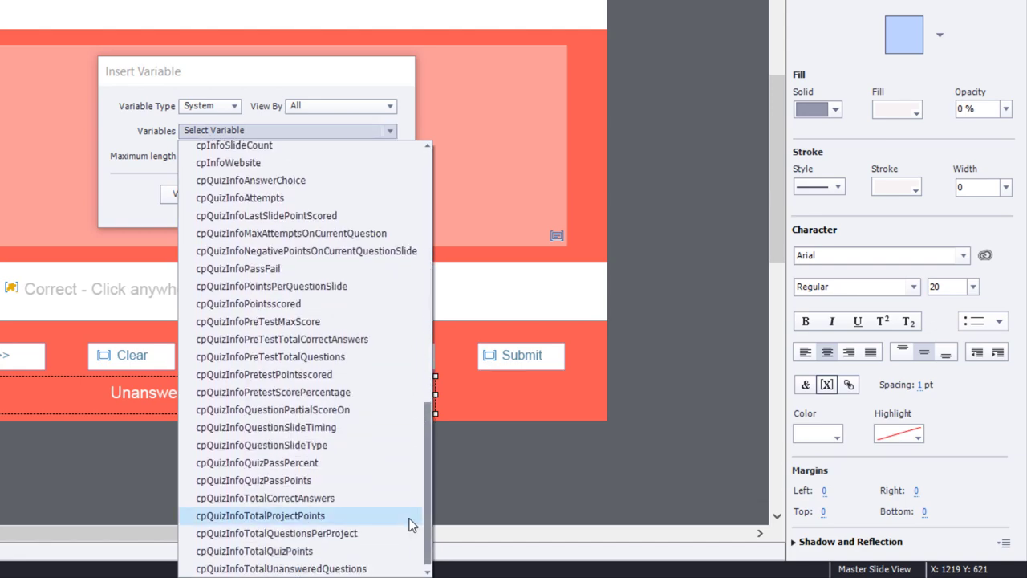
click(374, 568)
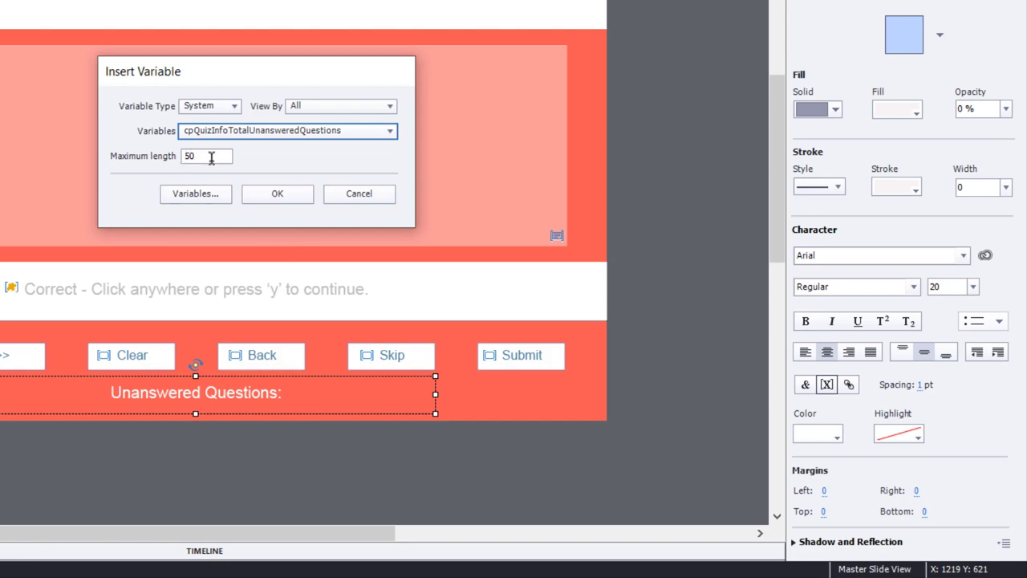
- Insert the variable, check the counter on quiz slides 2–5, and return to slide 1
click(277, 195)
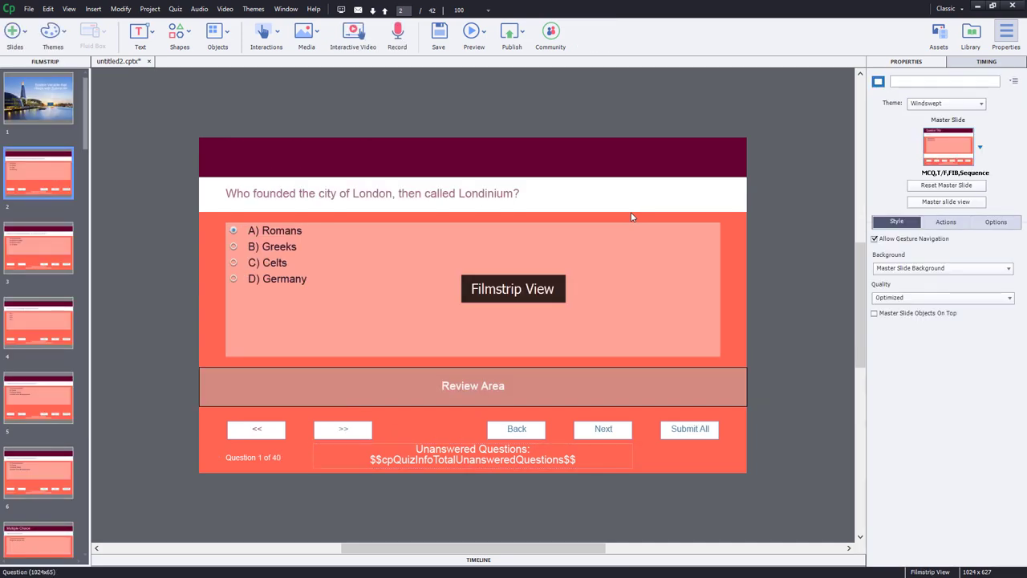
click(30, 268)
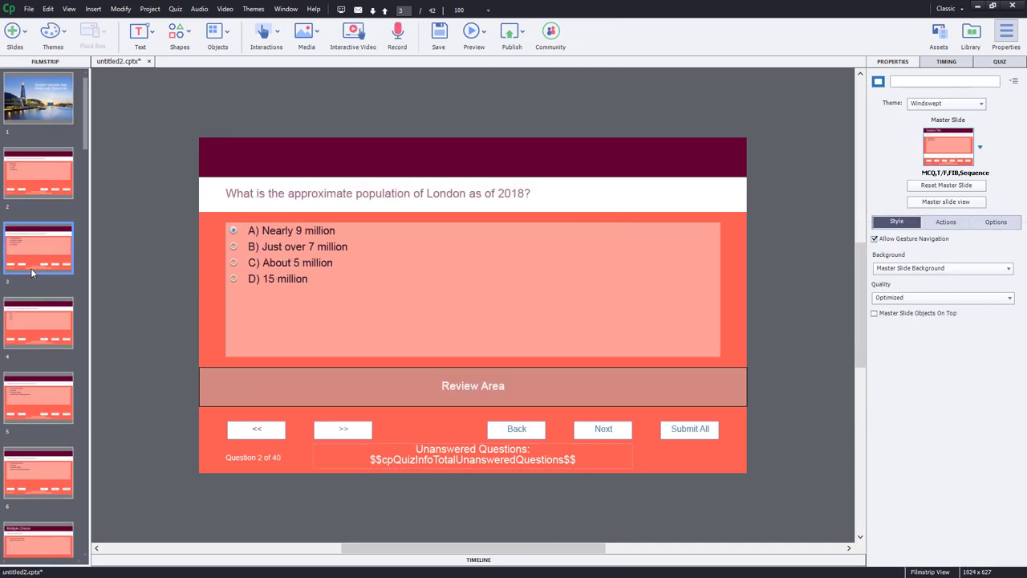
click(42, 323)
click(47, 386)
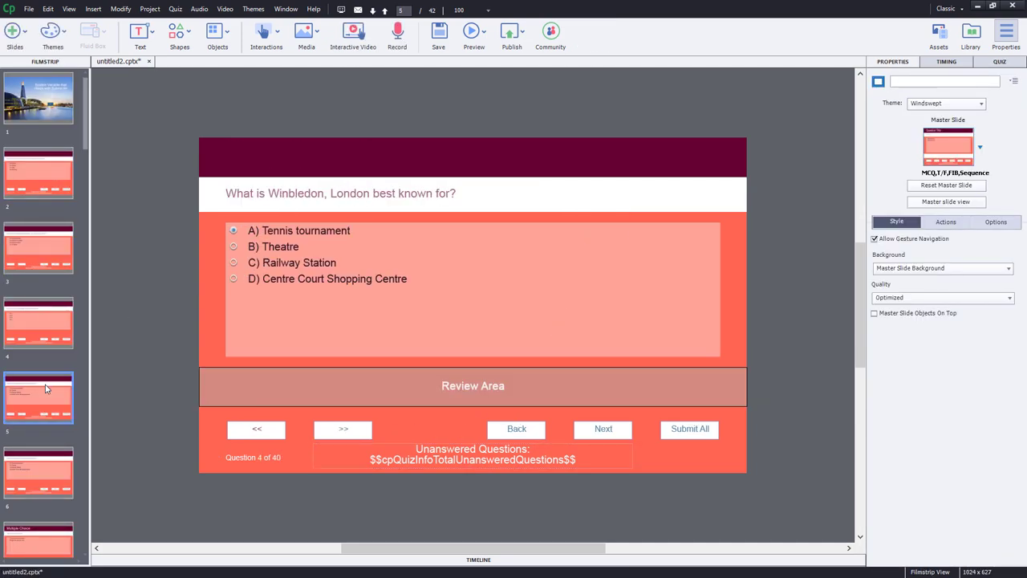
click(38, 106)
- Preview the project as HTML5 in the browser and answer 'Romans' to question 1
click(474, 32)
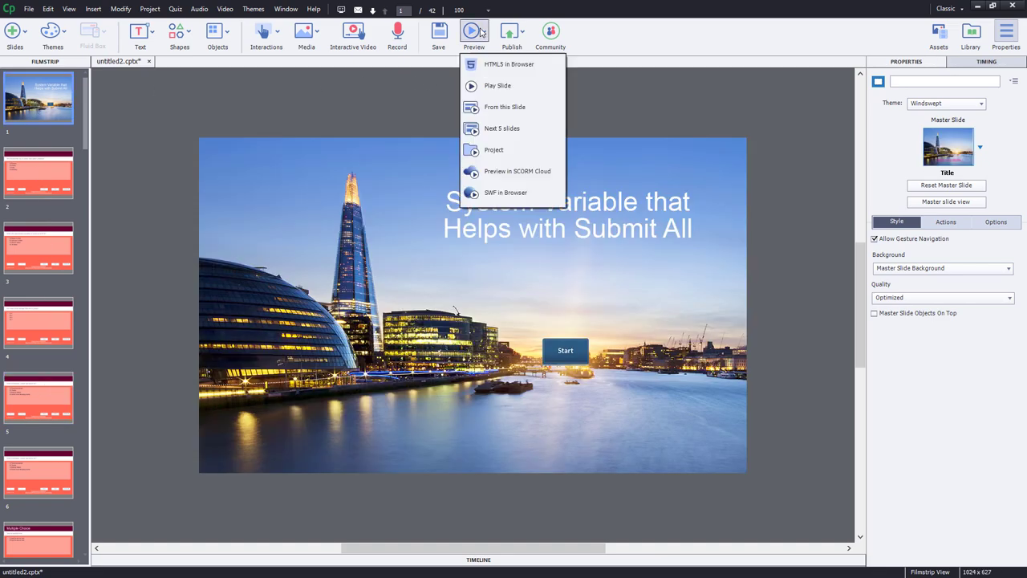
click(495, 66)
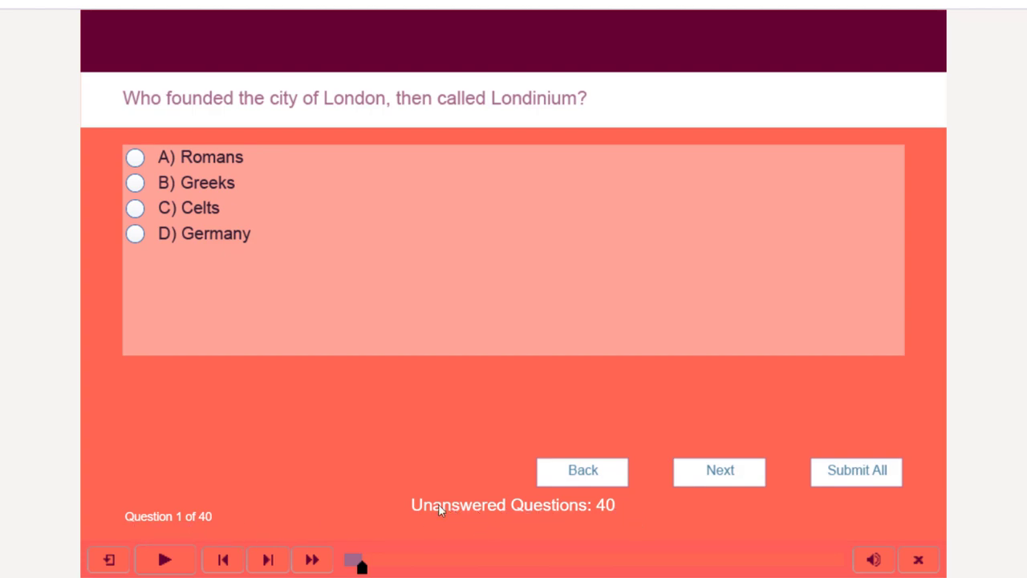
click(206, 163)
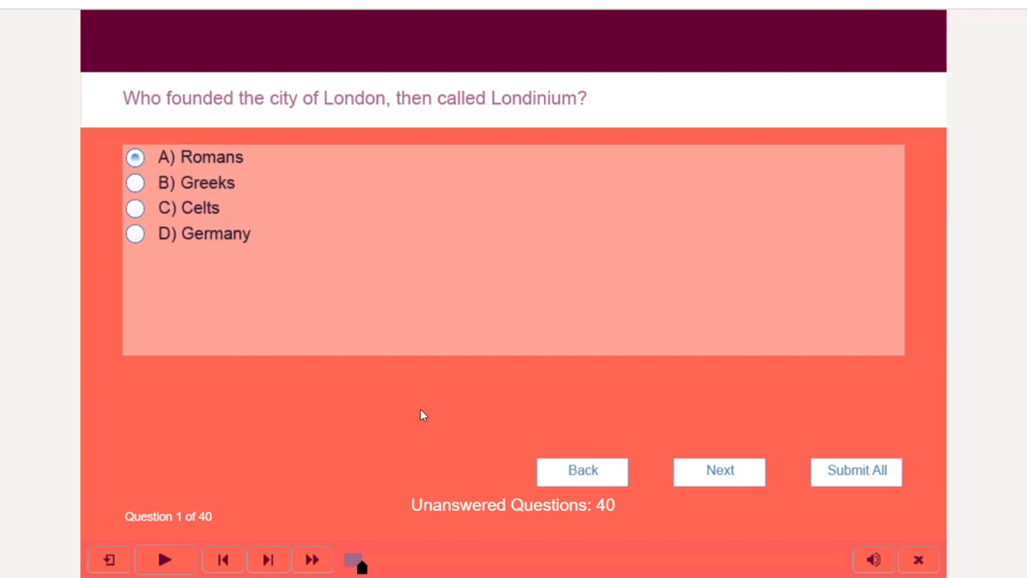
click(720, 473)
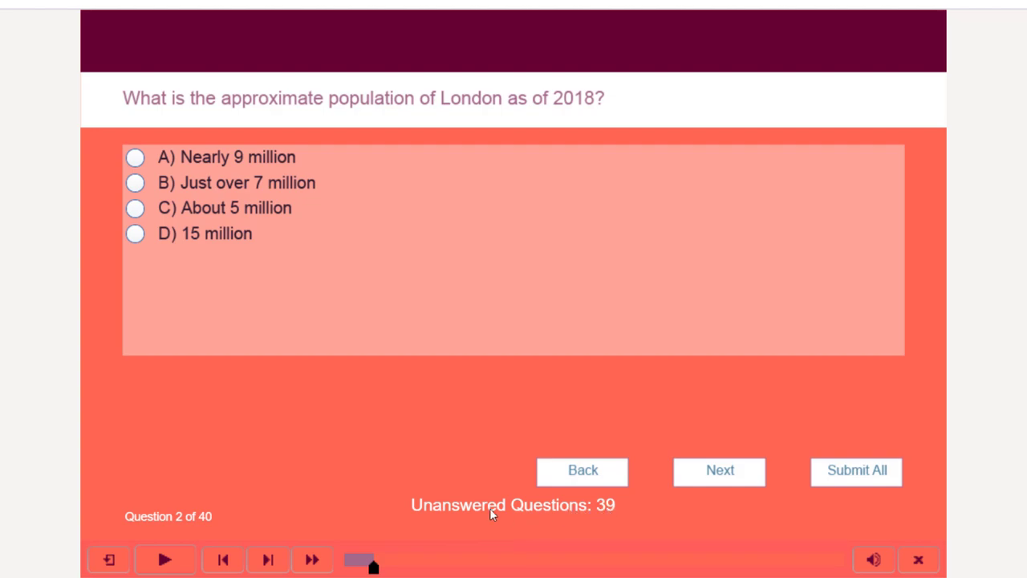
- Answer 'Nearly 9 million' and '3' to questions 2–3, dropping the counter to 37
click(223, 161)
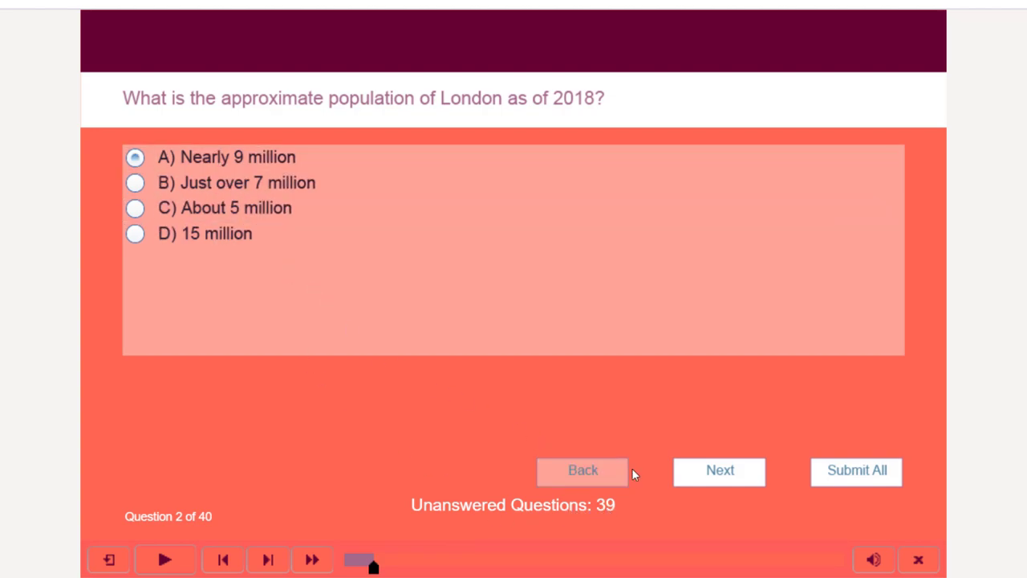
click(729, 474)
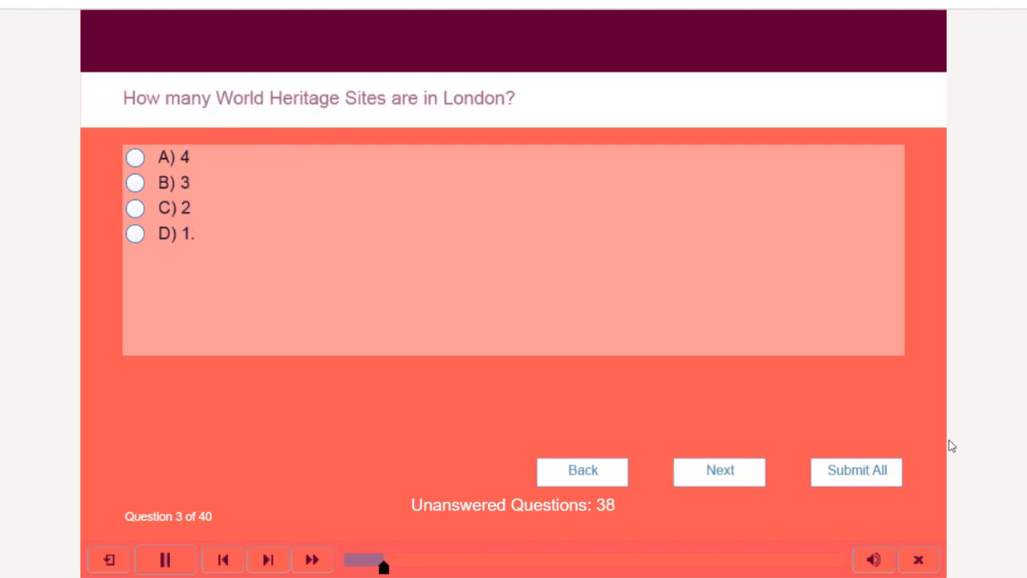
click(261, 192)
click(718, 477)
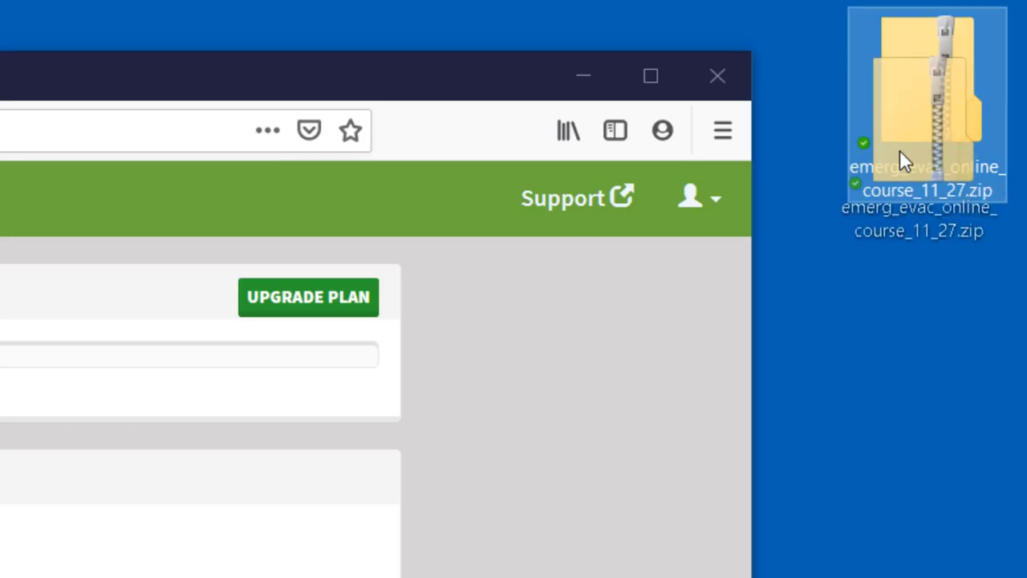
- Upload the course zip with a review message and post the too-narrow-font Text comment
drag(899, 161, 493, 420)
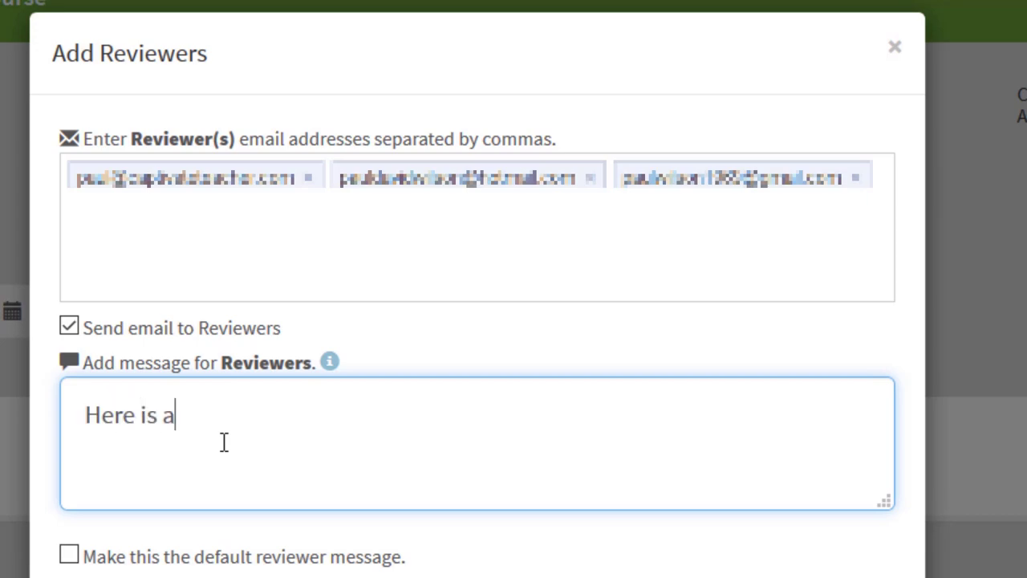
text(y release candidate for the eLearning cour)
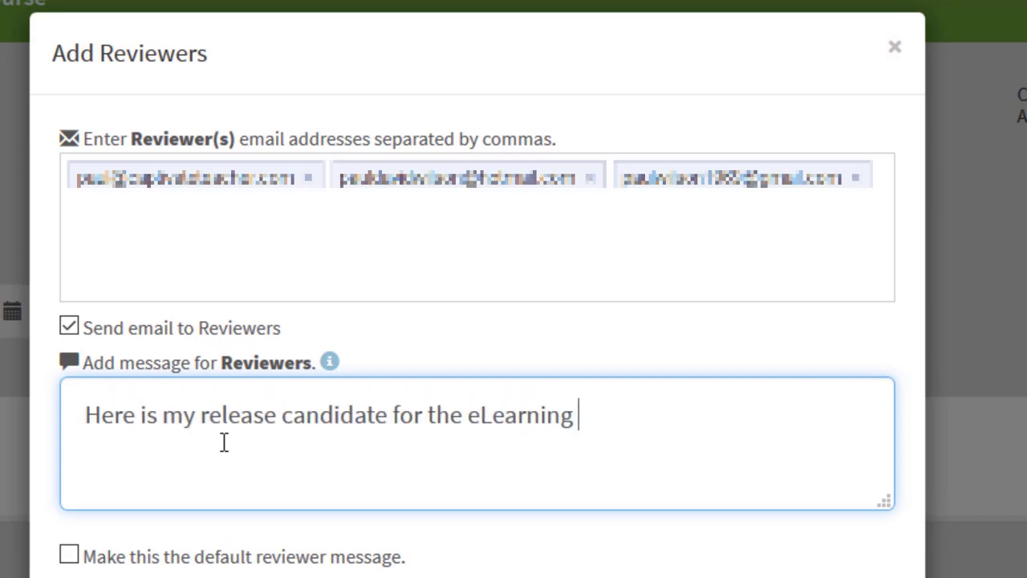
text(se, please review and provide your feedback.)
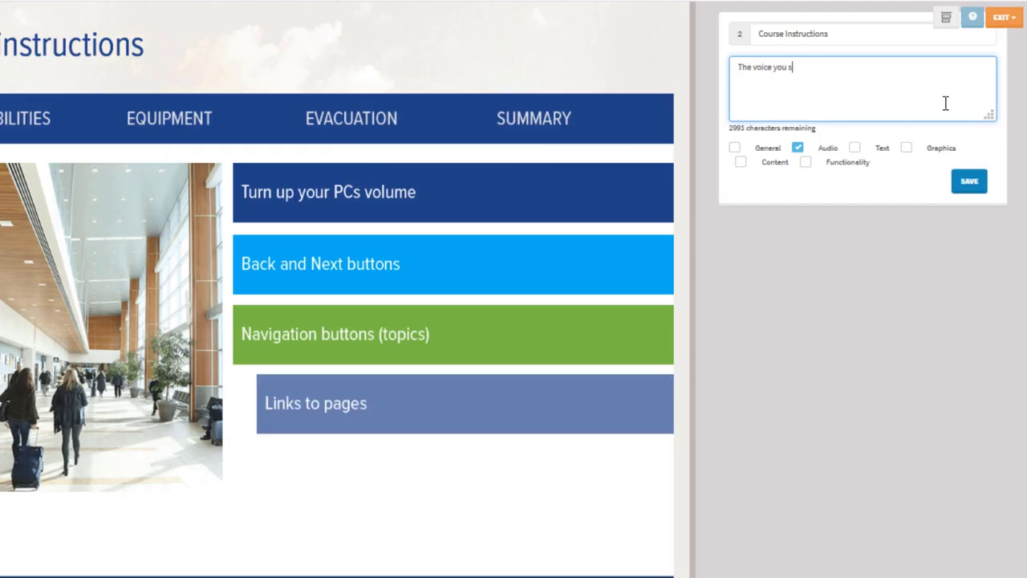
text(elected for the text to speech is difficult to understand.)
text(Font used is too narrow and wou)
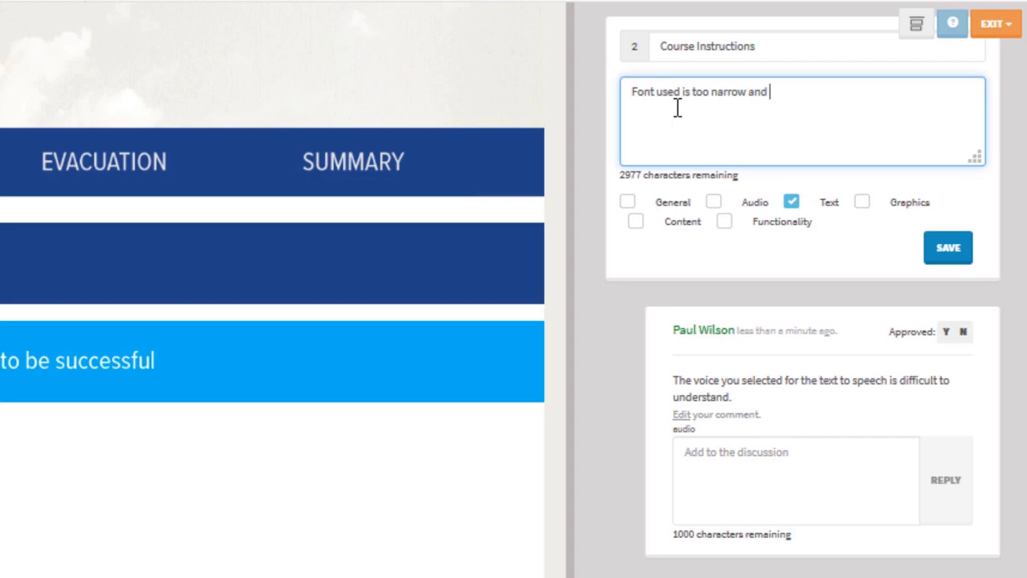
text(ld prefer something easier to read.)
click(947, 248)
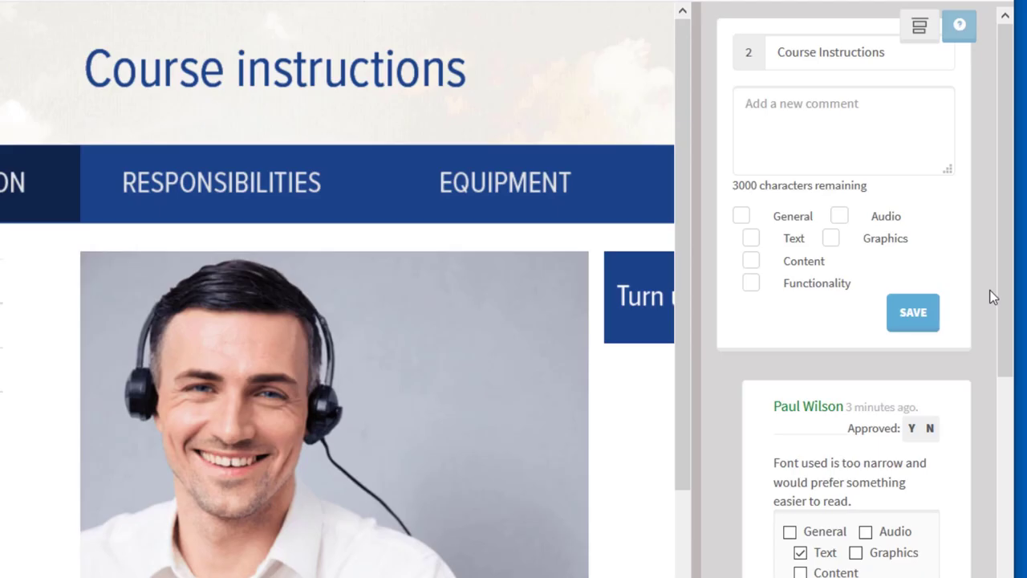
scroll(993, 297, down, 5)
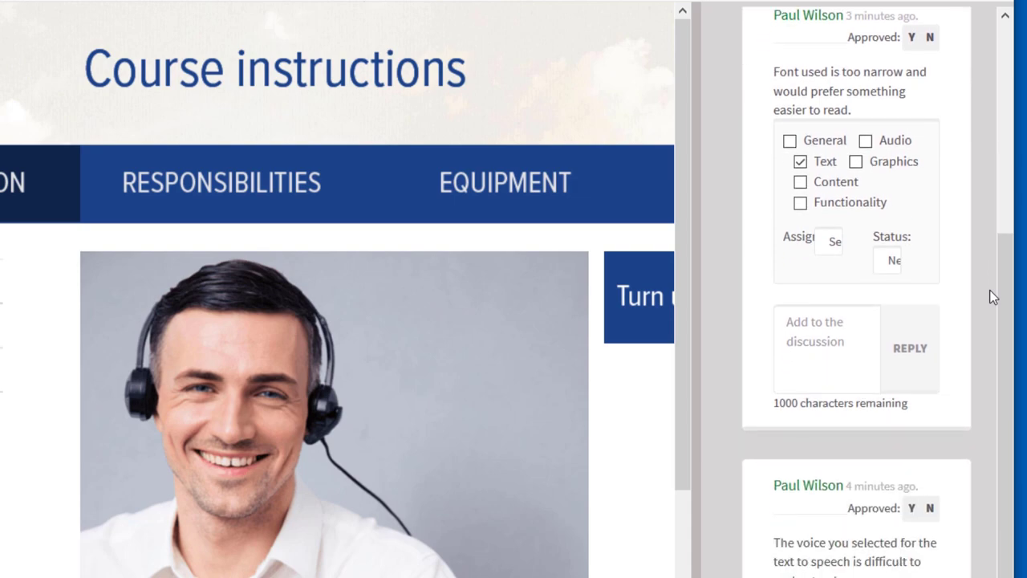